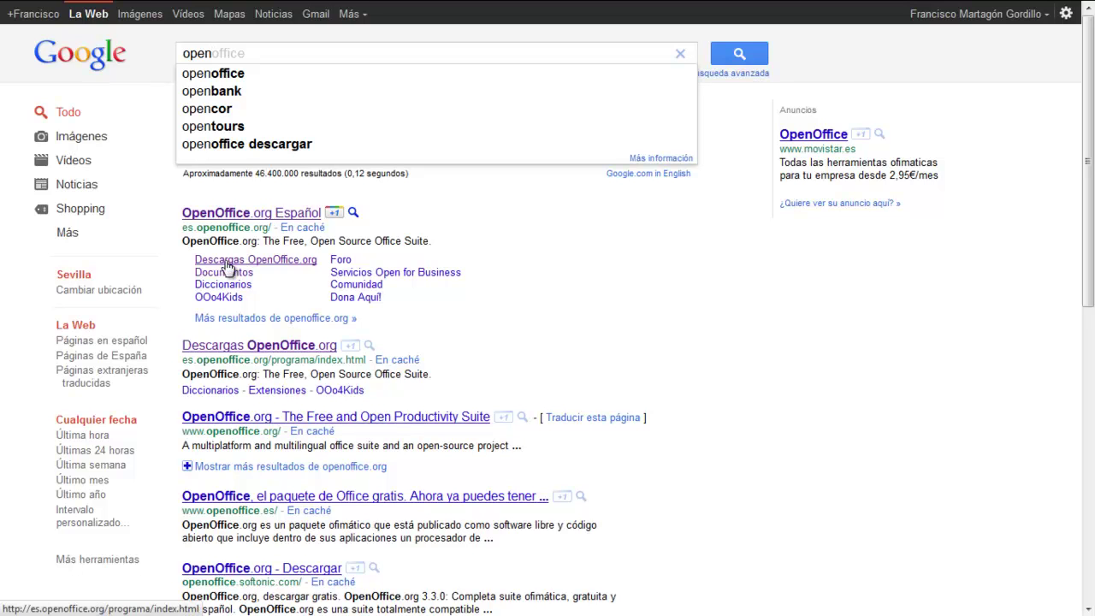
- Open the OpenOffice.org Español site and save the installer OOo_3.3.0_Win_x86_install-wJRE_es.exe
click(240, 217)
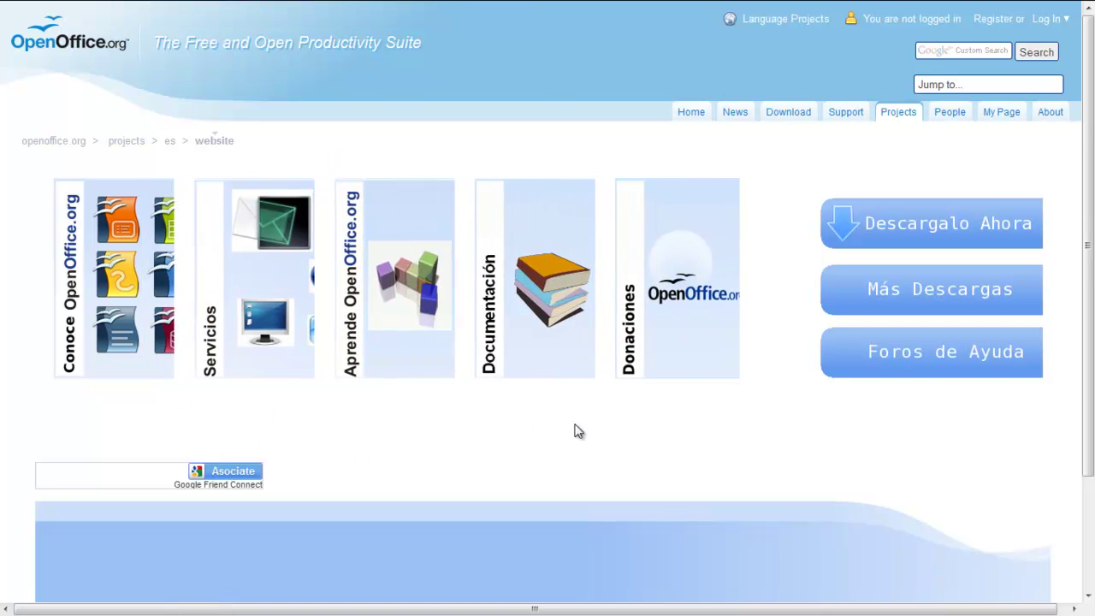
click(894, 229)
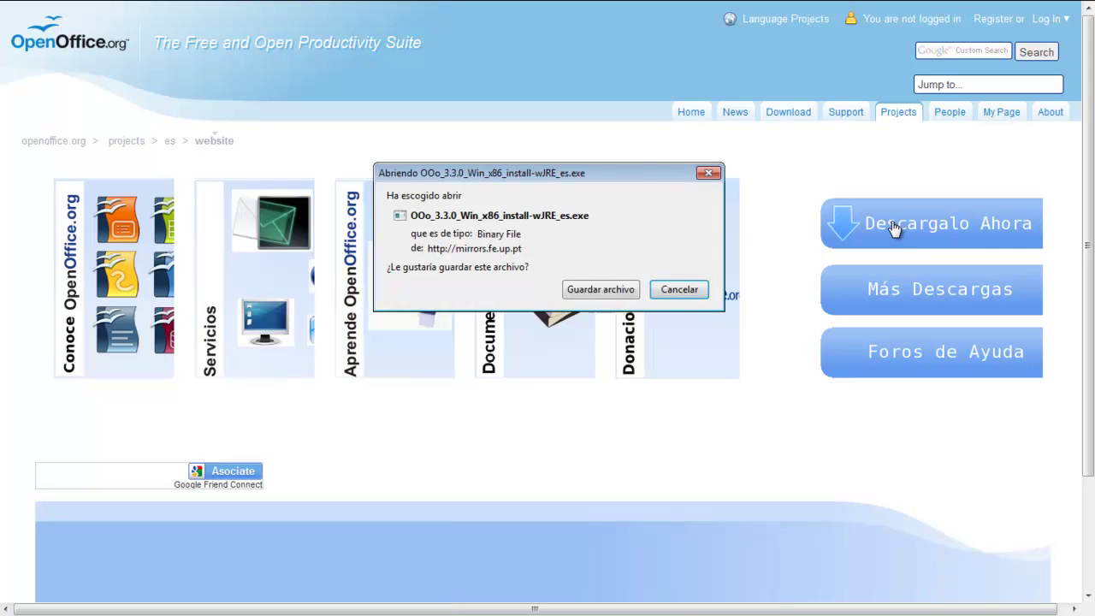
drag(588, 176, 568, 137)
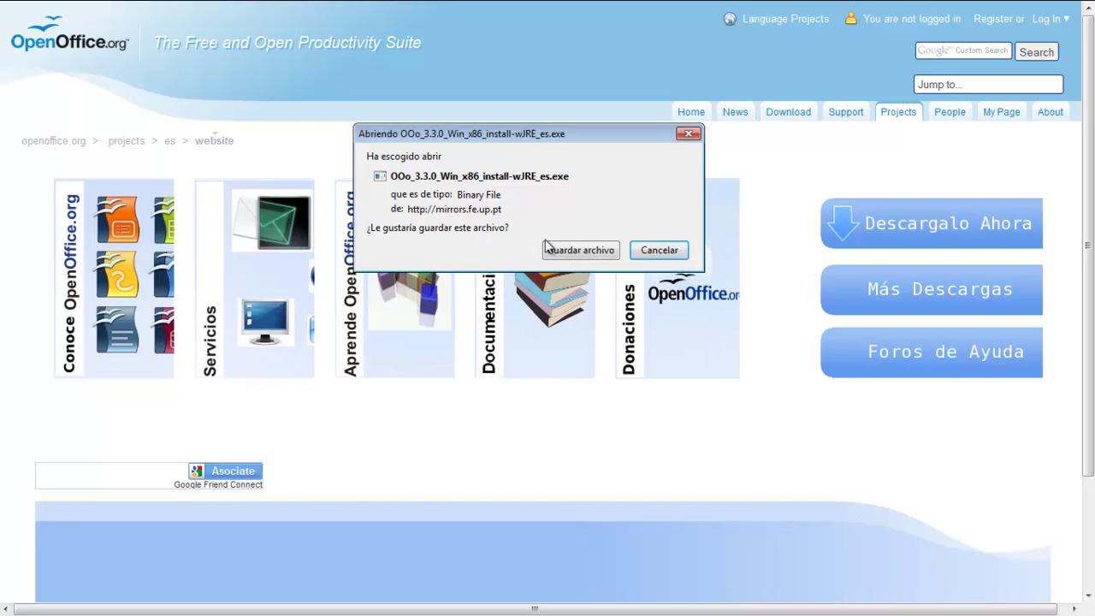
click(566, 253)
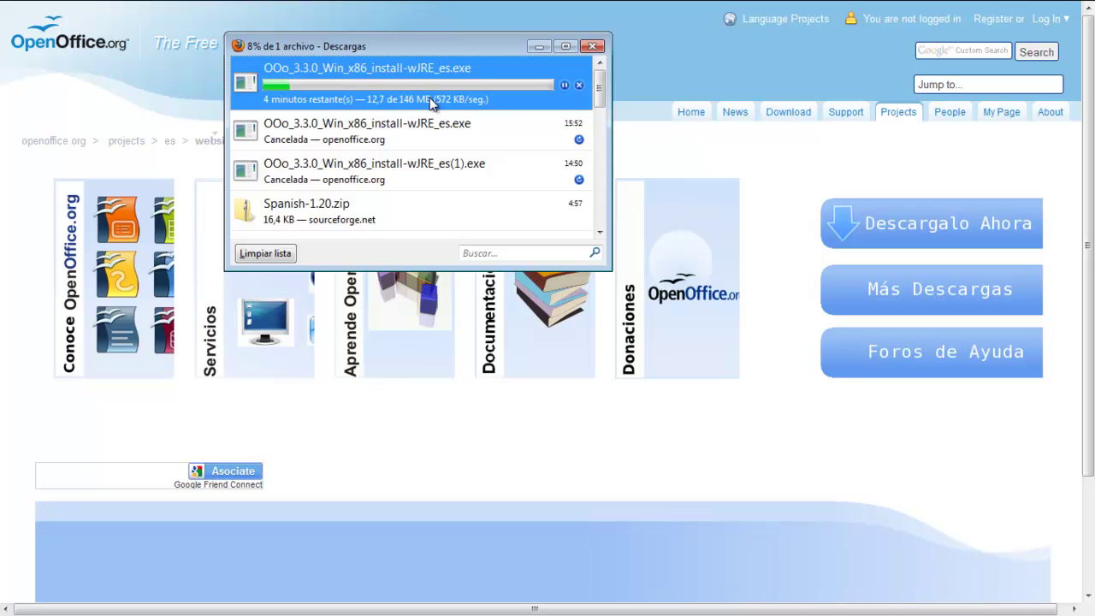
- Cancel the running installer download and close the download list
click(580, 87)
click(592, 45)
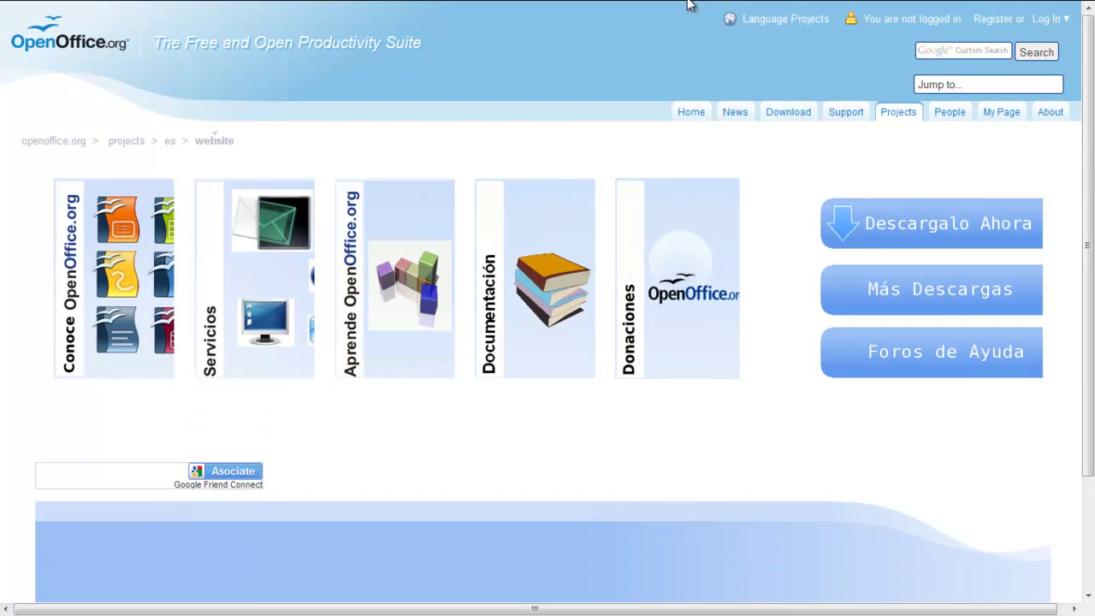
- Switch to Windows Explorer, launch OOo_3.3.0_Win_x86_install-wJRE_es from the Documents library, and minimize the Explorer and browser windows behind the installer
key(F11)
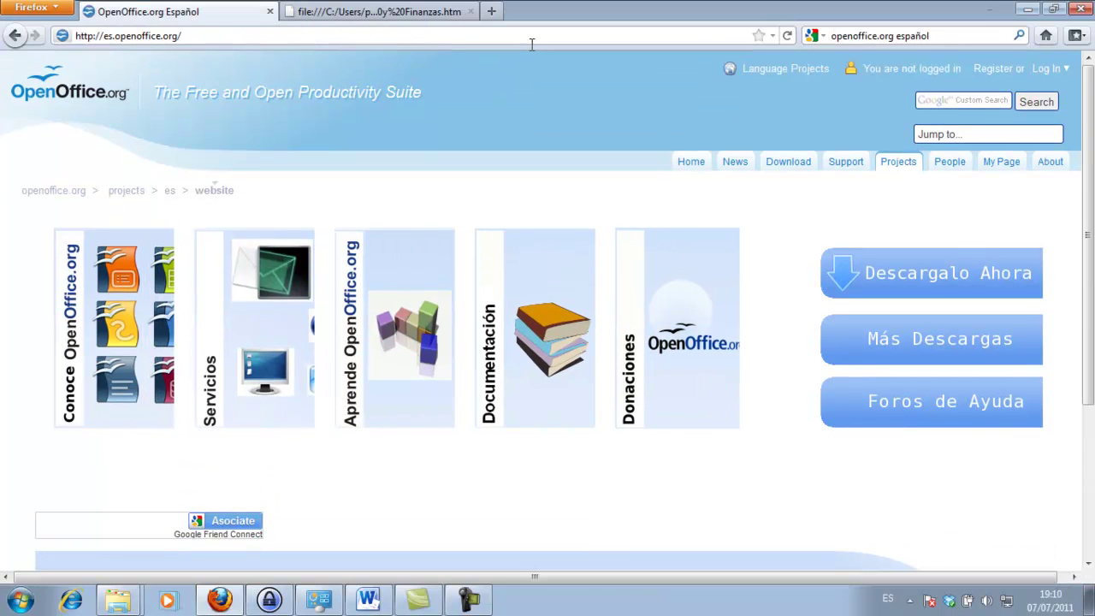
click(109, 603)
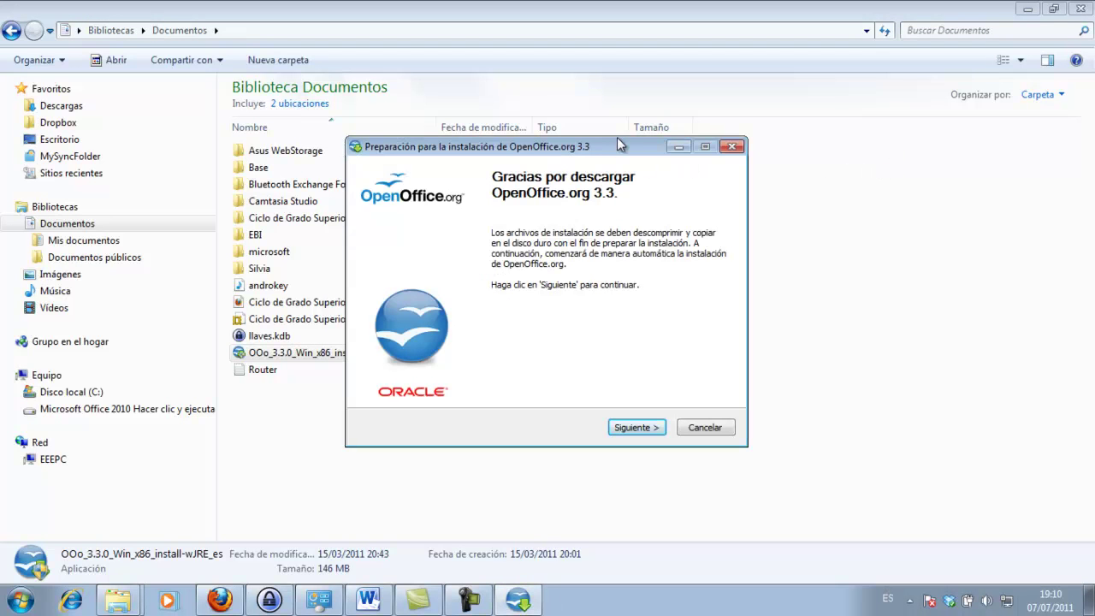
drag(617, 137, 621, 116)
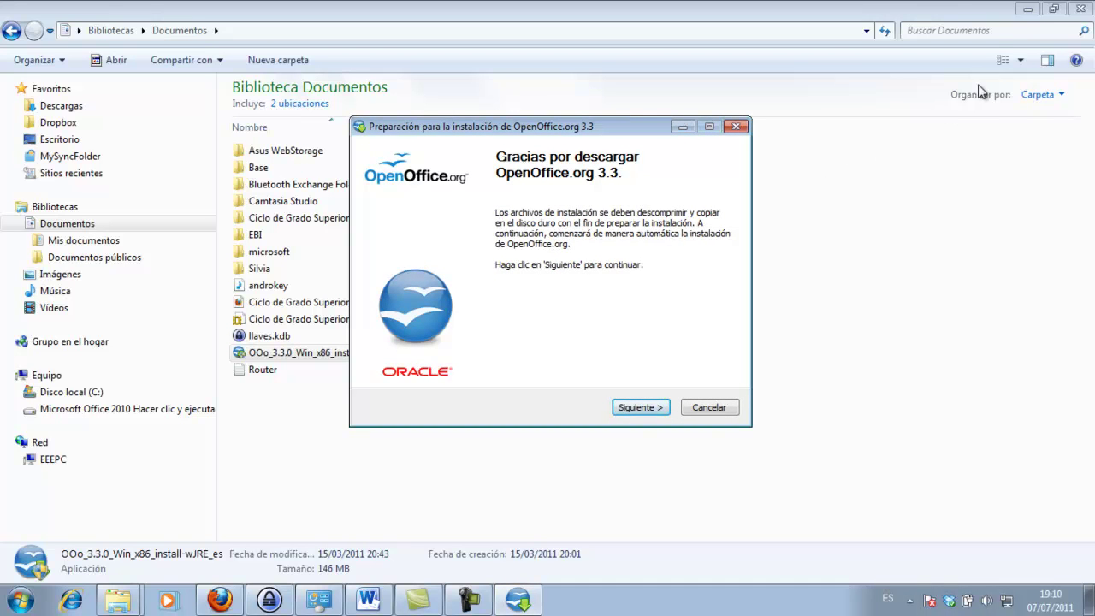
click(1033, 12)
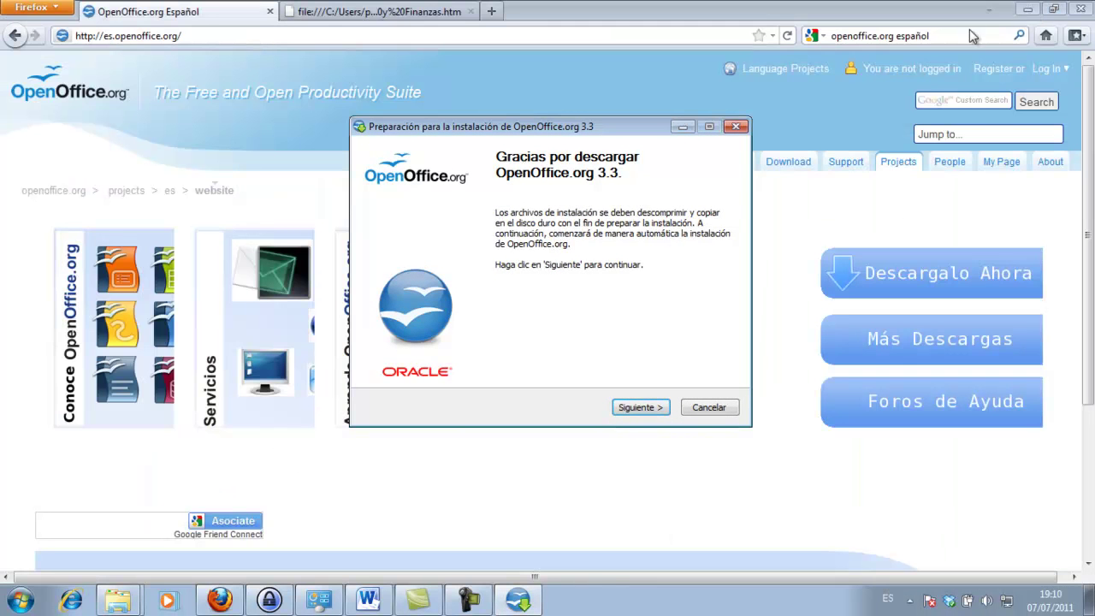
click(1026, 10)
click(1026, 10)
drag(554, 134, 523, 116)
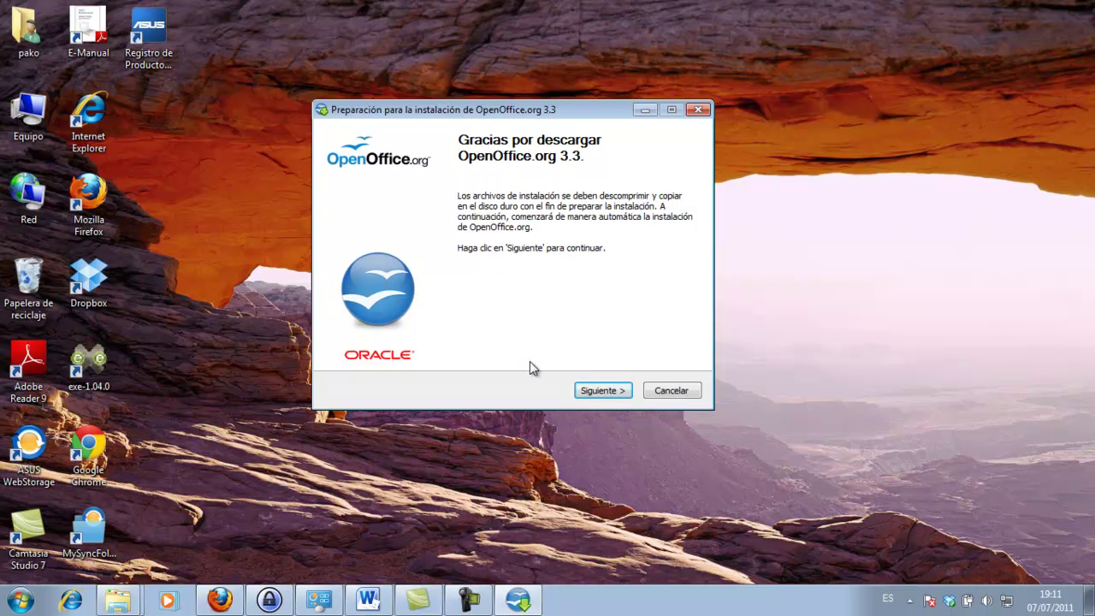
- Extract the setup files to the desktop folder "OpenOffice.org 3.3 (es) Installation Files"
click(602, 390)
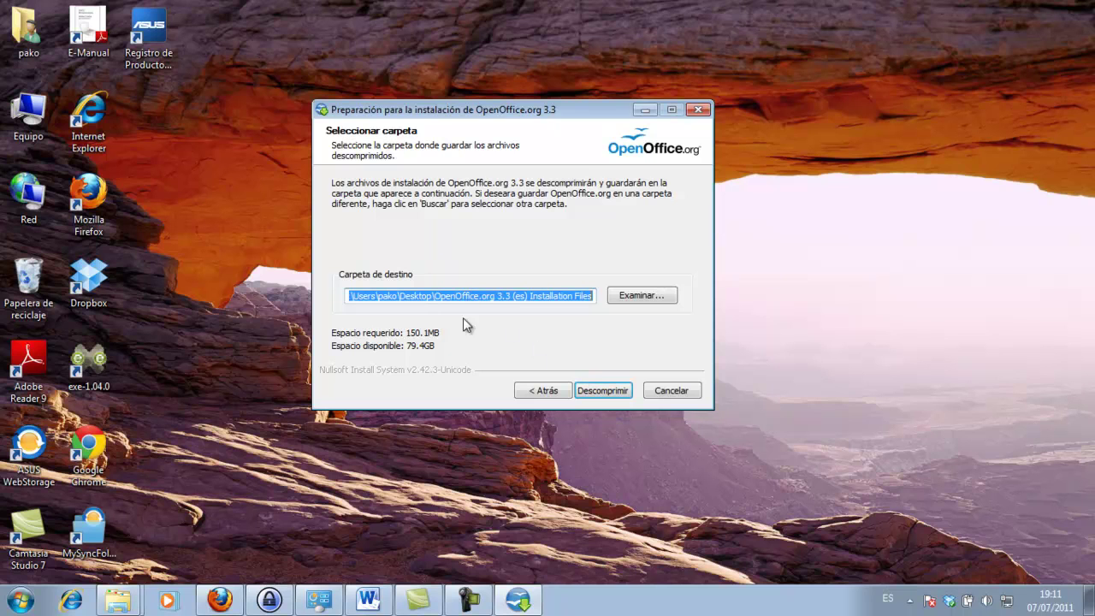
click(432, 296)
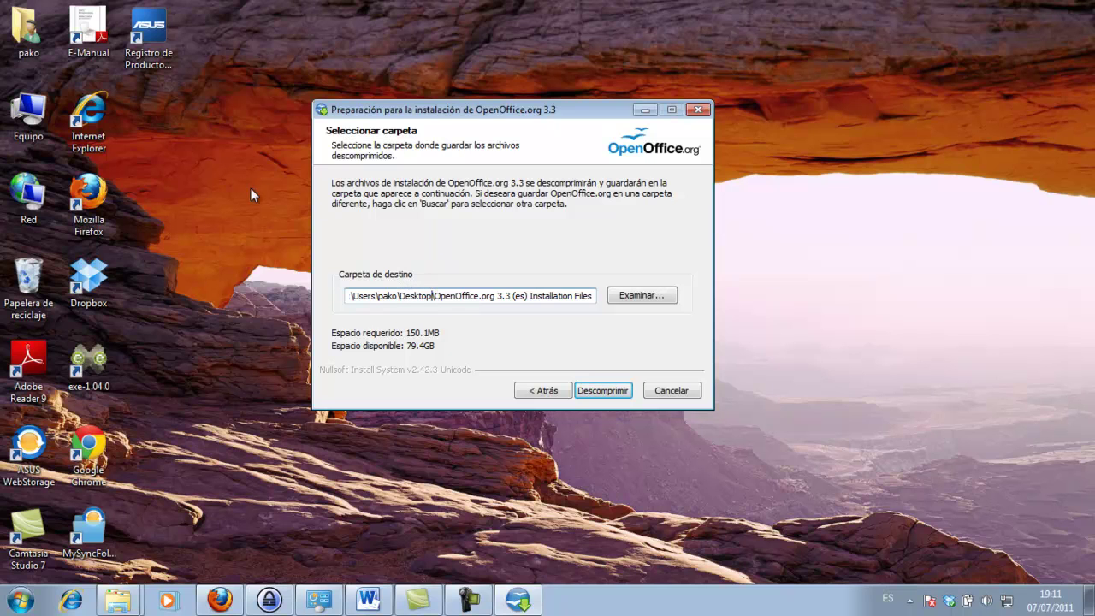
click(594, 397)
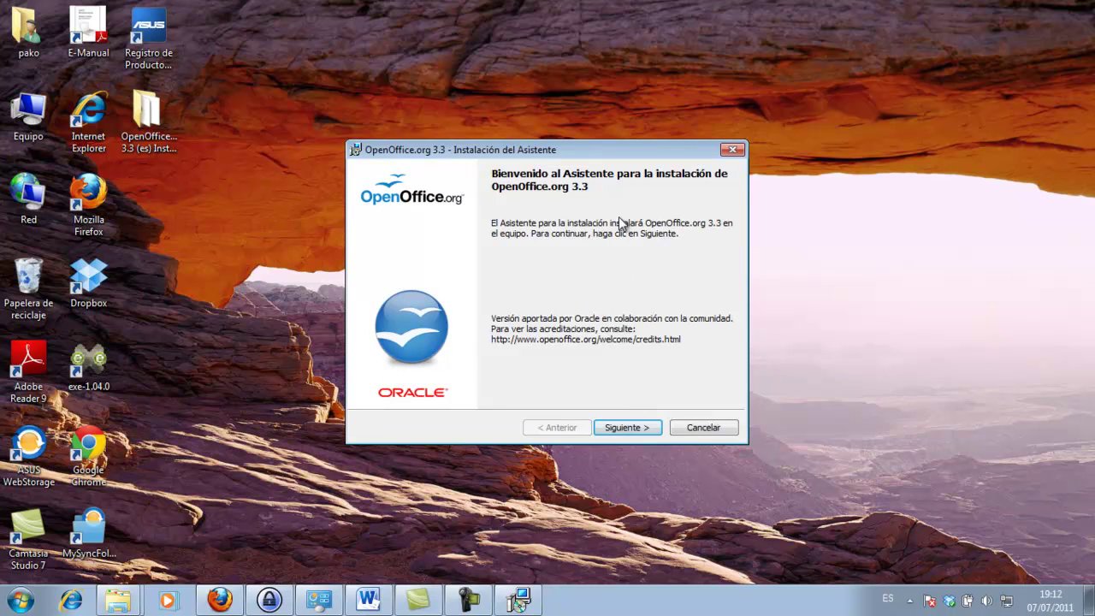
- Enter the user's first name in the setup wizard's customer information, leaving the organization blank and installing for all users
click(633, 427)
click(404, 235)
drag(405, 235, 375, 235)
text(Francisco)
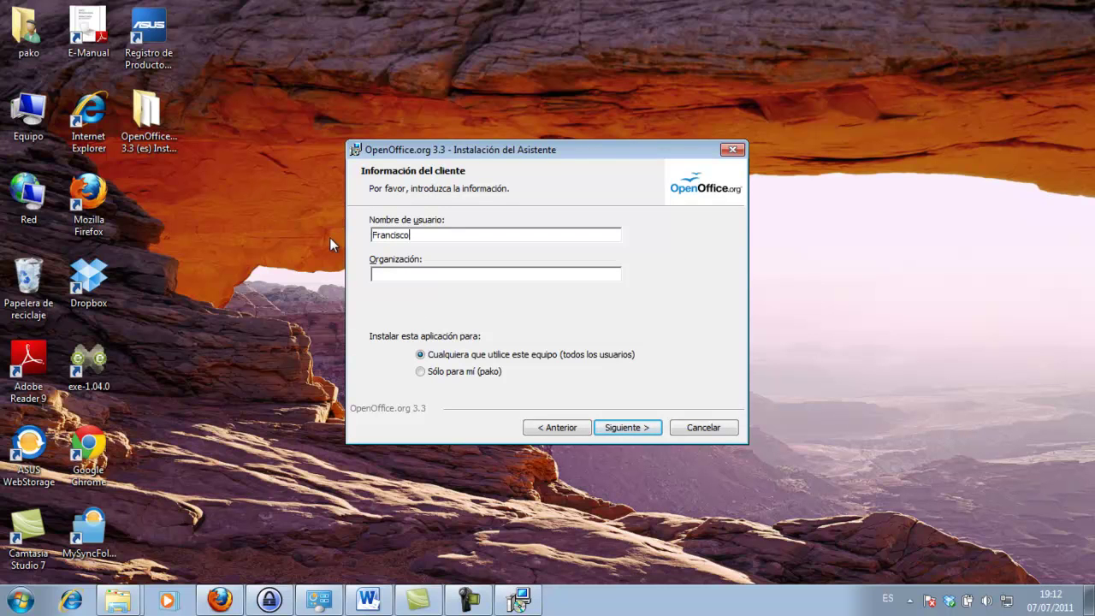
click(425, 278)
click(631, 429)
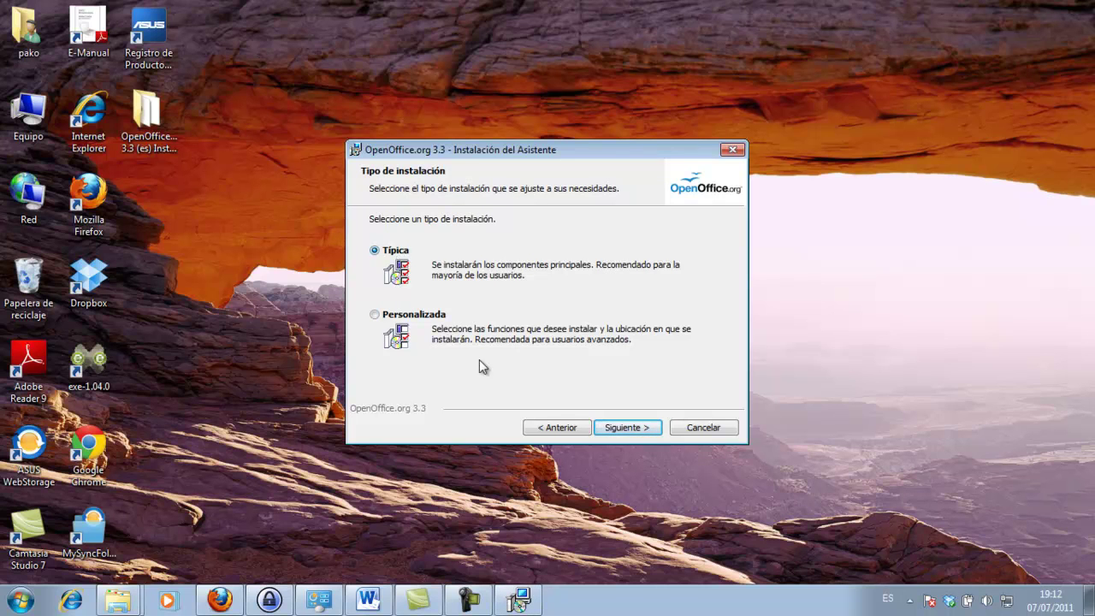
- Run the Típica installation of OpenOffice.org 3.3 without a desktop start link and finish the wizard
click(615, 428)
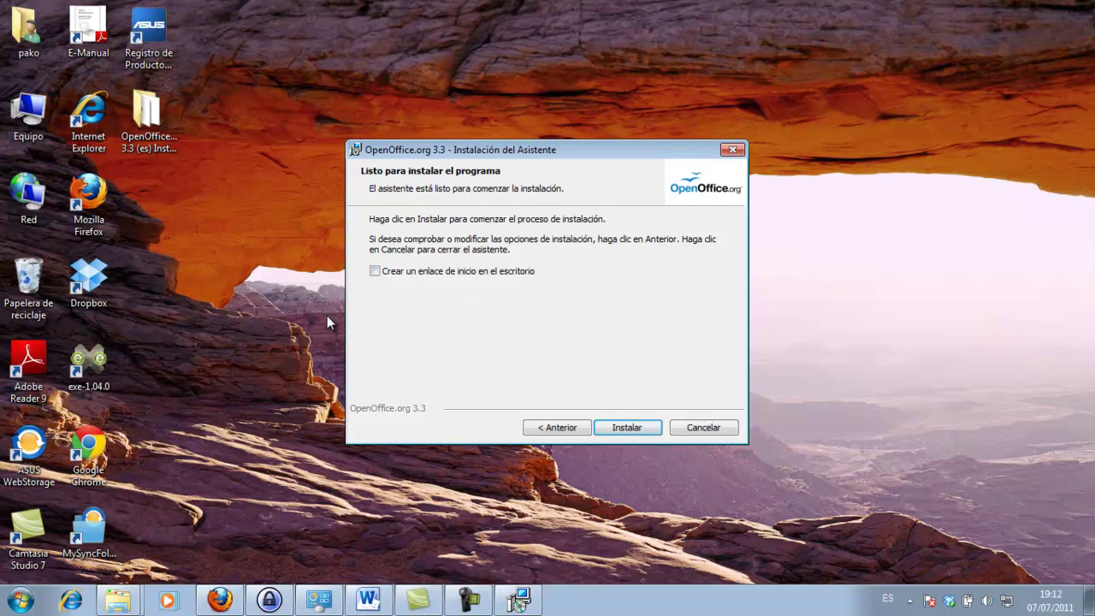
click(614, 432)
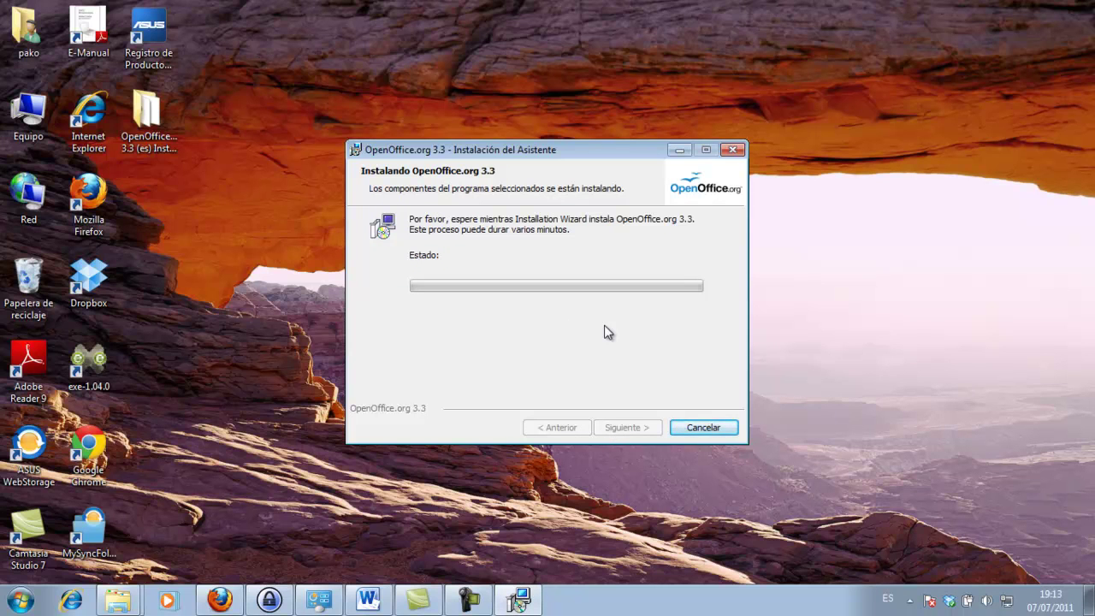
drag(587, 158, 580, 123)
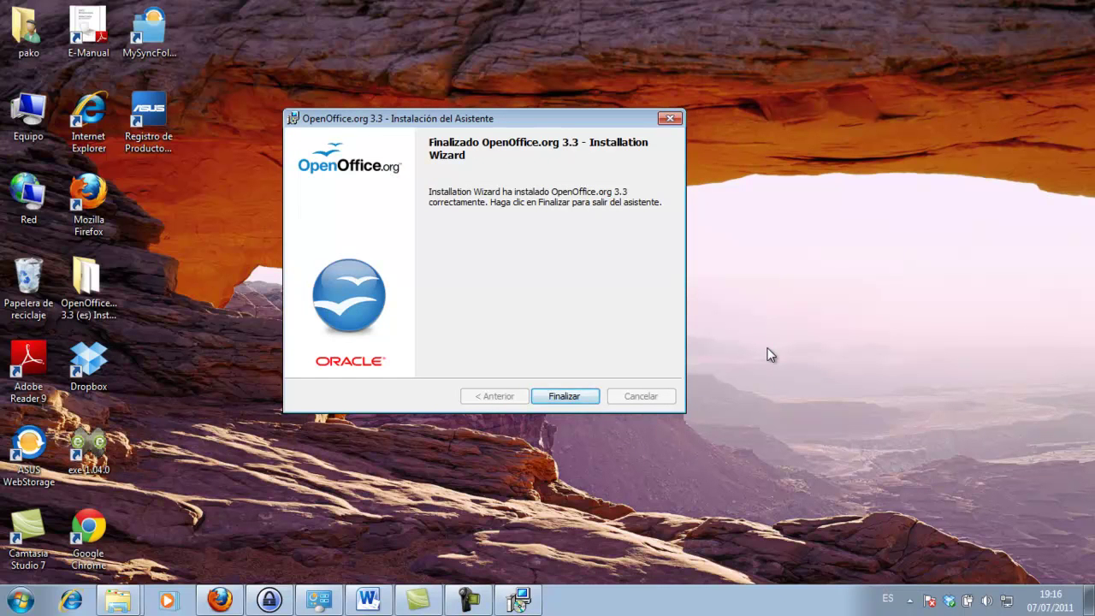
key(Return)
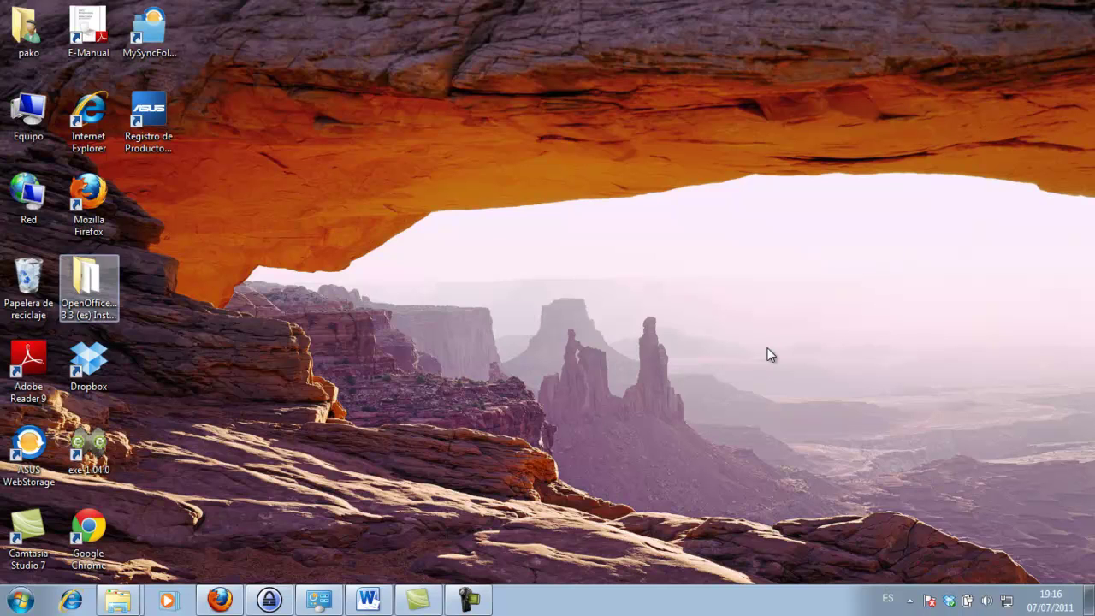
- Move the "OpenOffice.org 3.3 (es) Installation Files" folder from the desktop to the Recycle Bin
drag(88, 282, 149, 133)
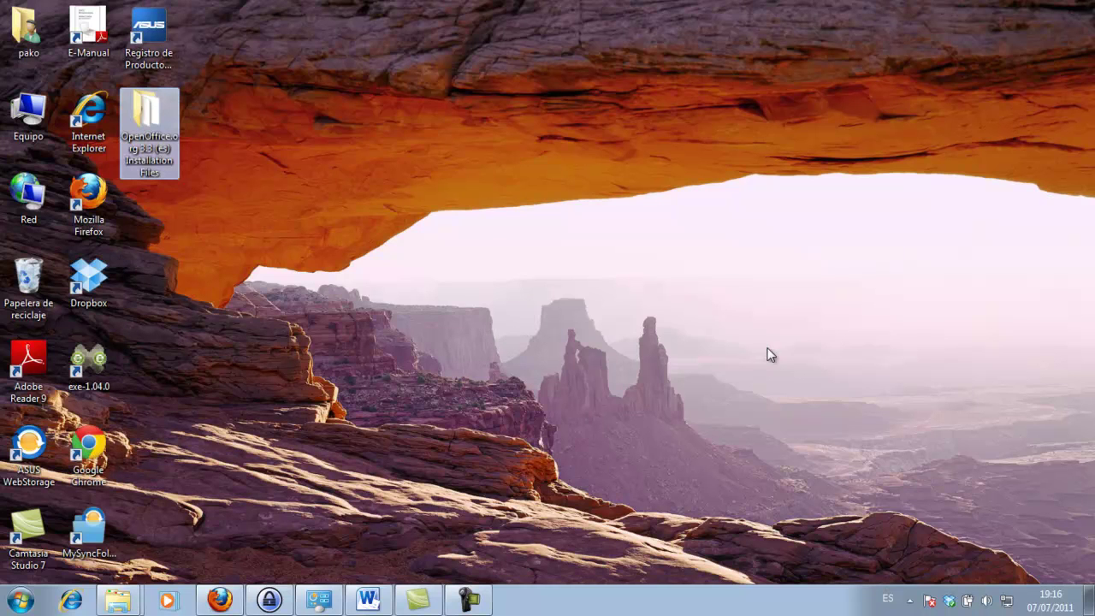
key(Menu)
key(Down)
key(Down)
key(Down)
key(Down)
key(Down)
key(Down)
key(Down)
key(Down)
key(Return)
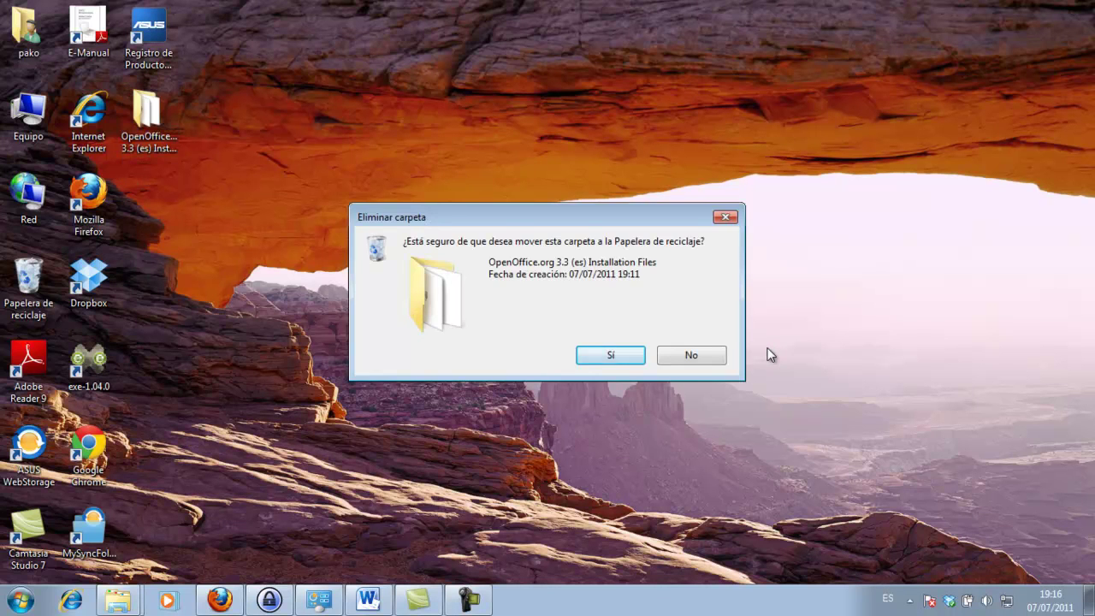
key(Return)
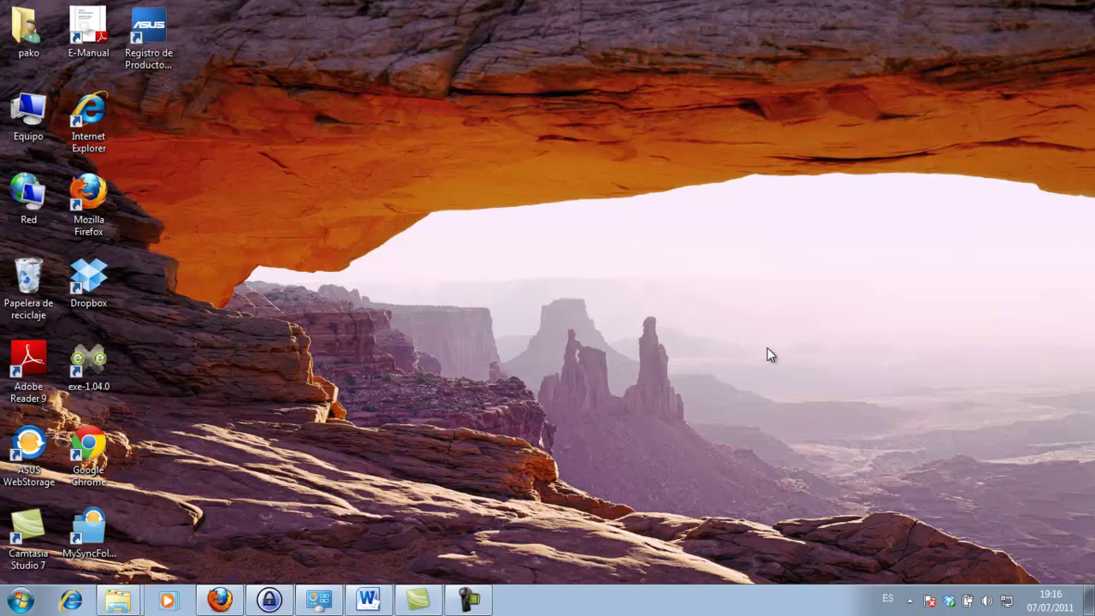
- Find the OpenOffice.org 3.3 group among all installed programs and expand it
key(super)
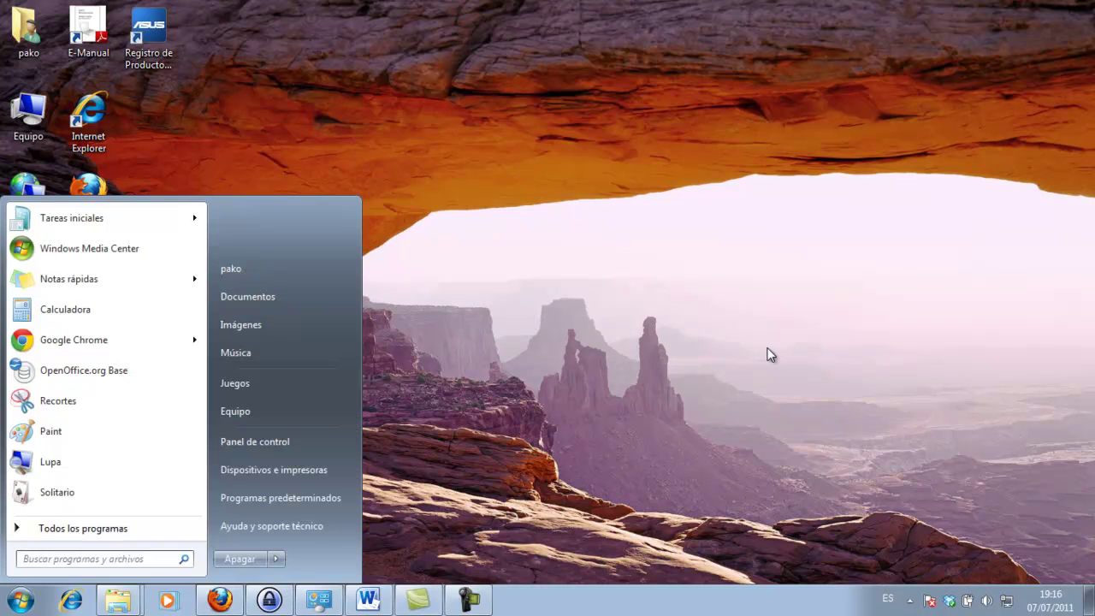
key(Return)
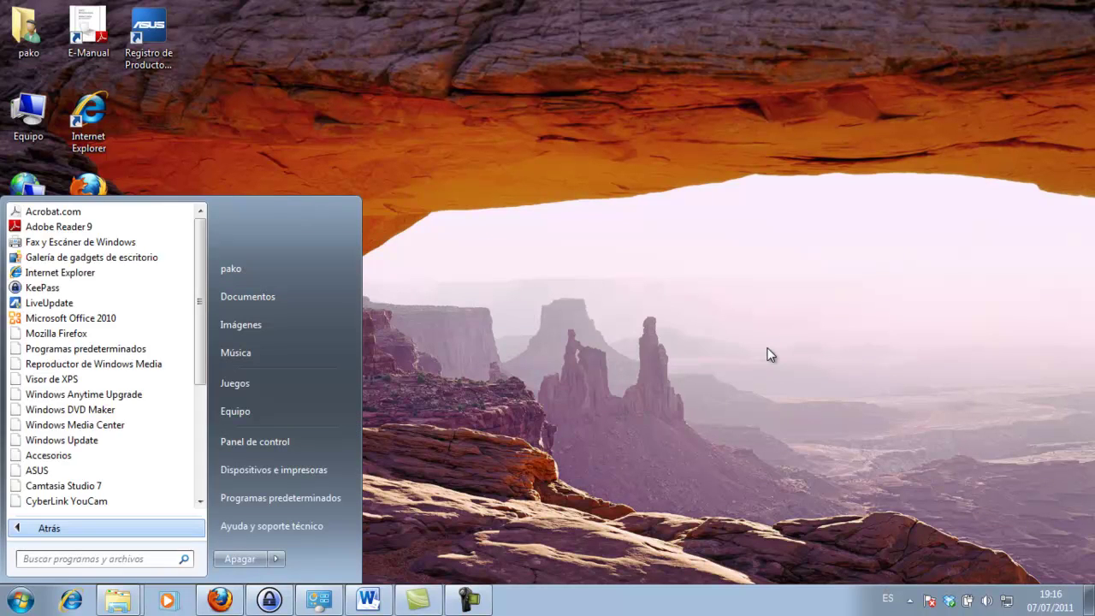
key(Up)
key(Up)
key(Down)
key(Down)
key(Down)
key(Down)
key(Down)
key(Down)
key(Down)
key(Down)
key(Down)
key(Down)
key(Down)
key(Down)
key(Down)
key(Down)
key(Down)
key(Down)
key(Down)
key(Down)
key(Down)
key(Down)
key(Down)
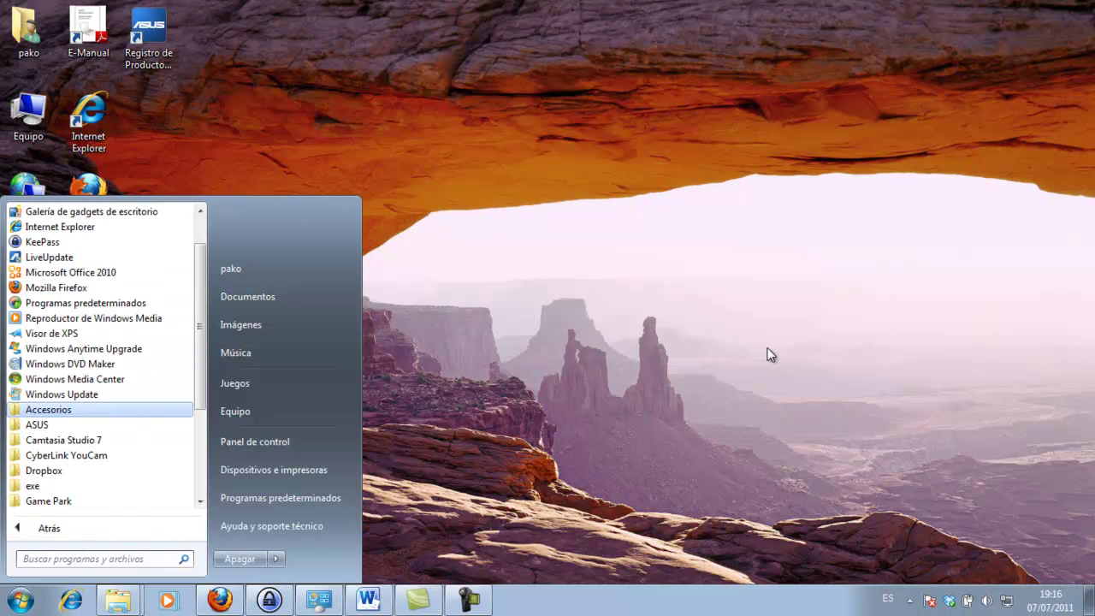
key(Down)
key(Down)
key(Down)
key(Down)
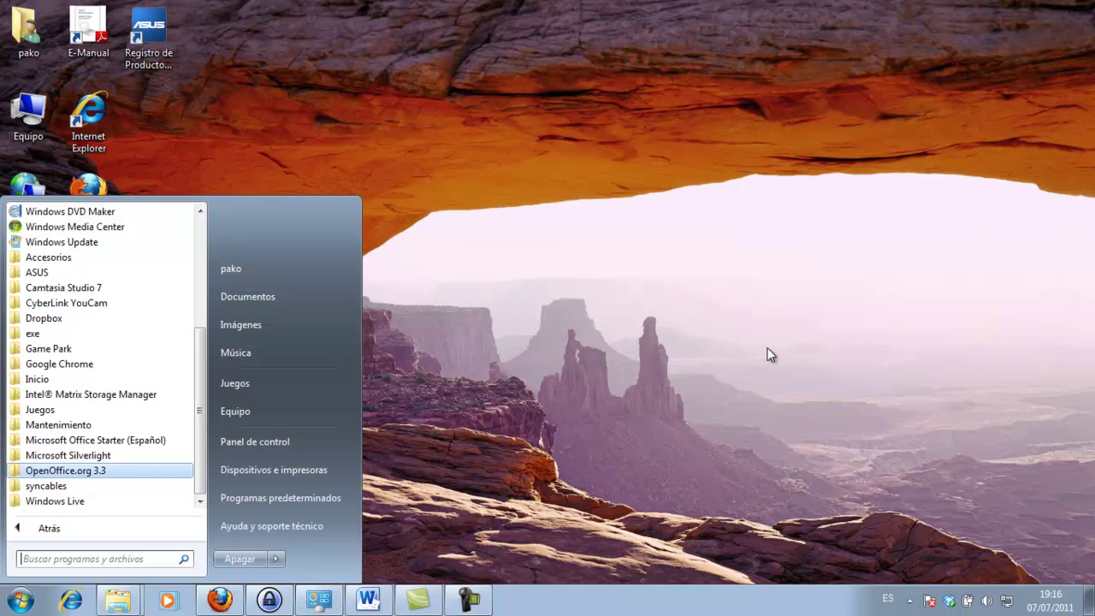
key(Return)
- Look through the applications in the OpenOffice.org 3.3 group and close the program list
key(Down)
key(Down)
key(Down)
key(Down)
key(Up)
key(Up)
key(Up)
key(Down)
key(Down)
key(Down)
key(Down)
key(Down)
key(Up)
key(Up)
key(Up)
key(Up)
key(Up)
key(Down)
key(Down)
key(Down)
key(Down)
key(Down)
key(Up)
key(Up)
key(Up)
key(Up)
key(Down)
key(Down)
key(Down)
key(Down)
key(Down)
key(Return)
key(Escape)
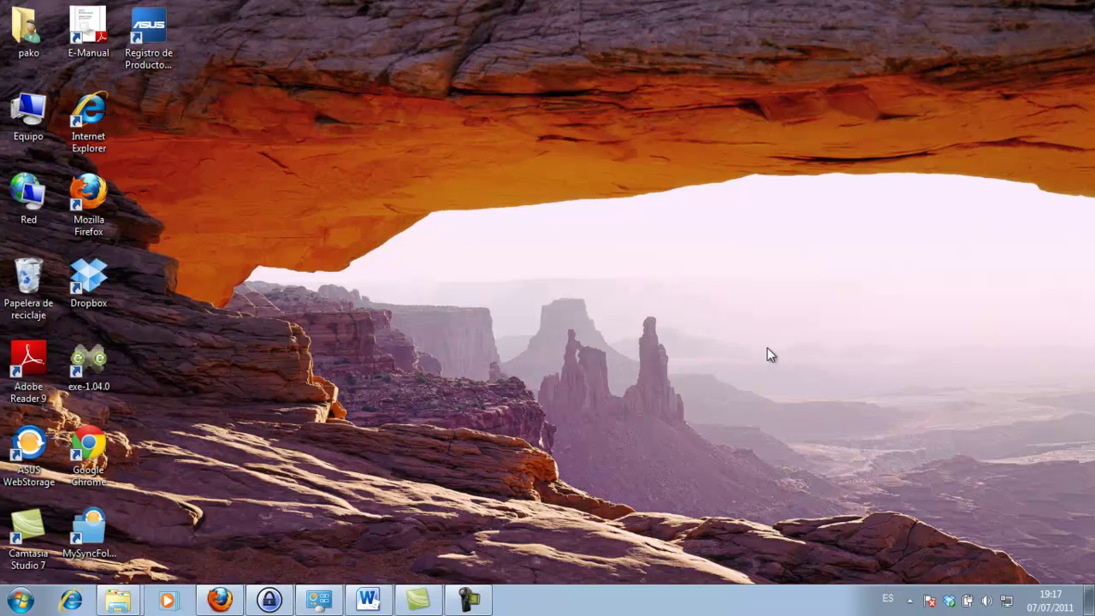